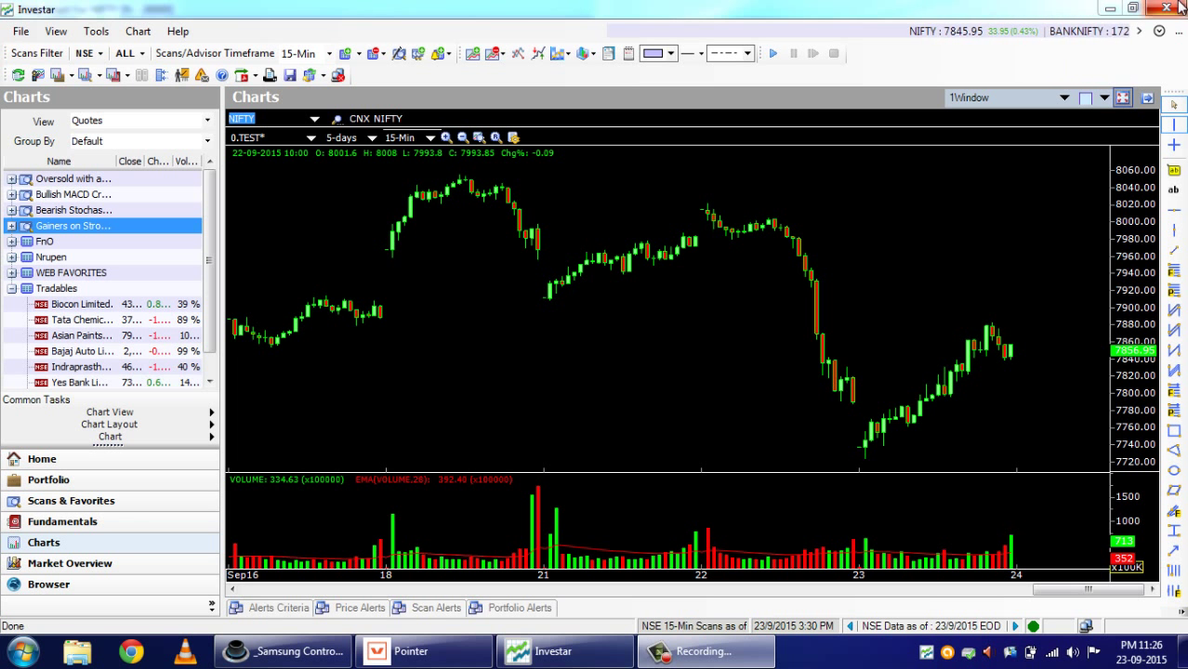
Step: Maximize the NIFTY chart and add an RSI(14) pane with 30, 50 and 70 levels
click(1123, 97)
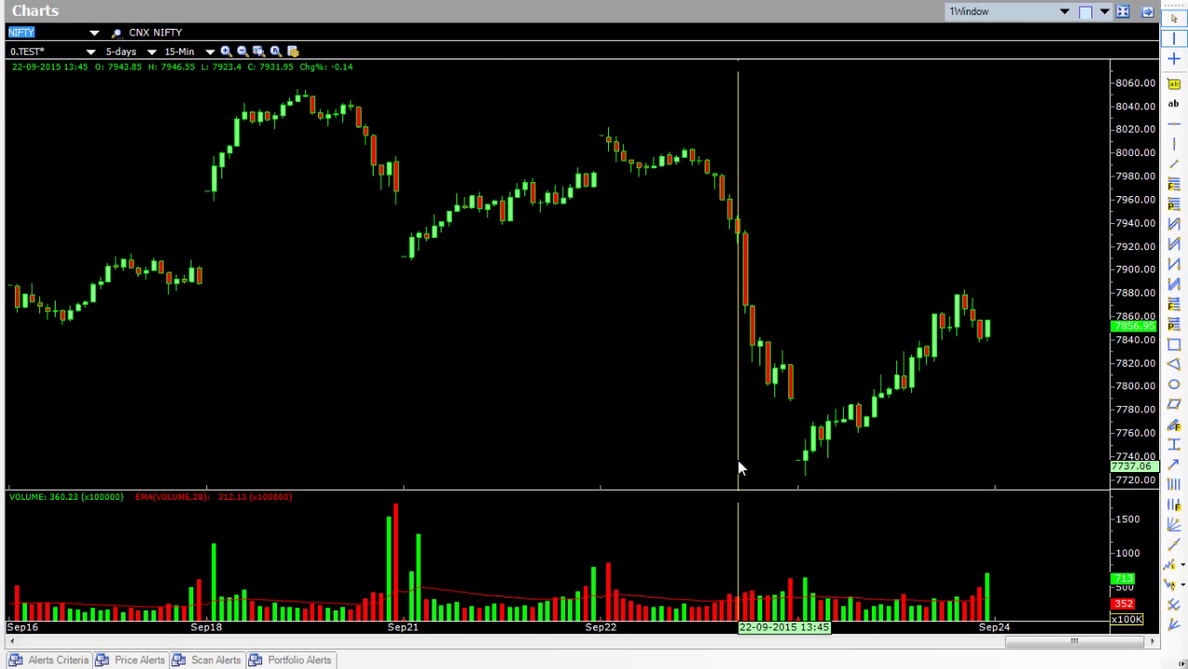
right_click(560, 315)
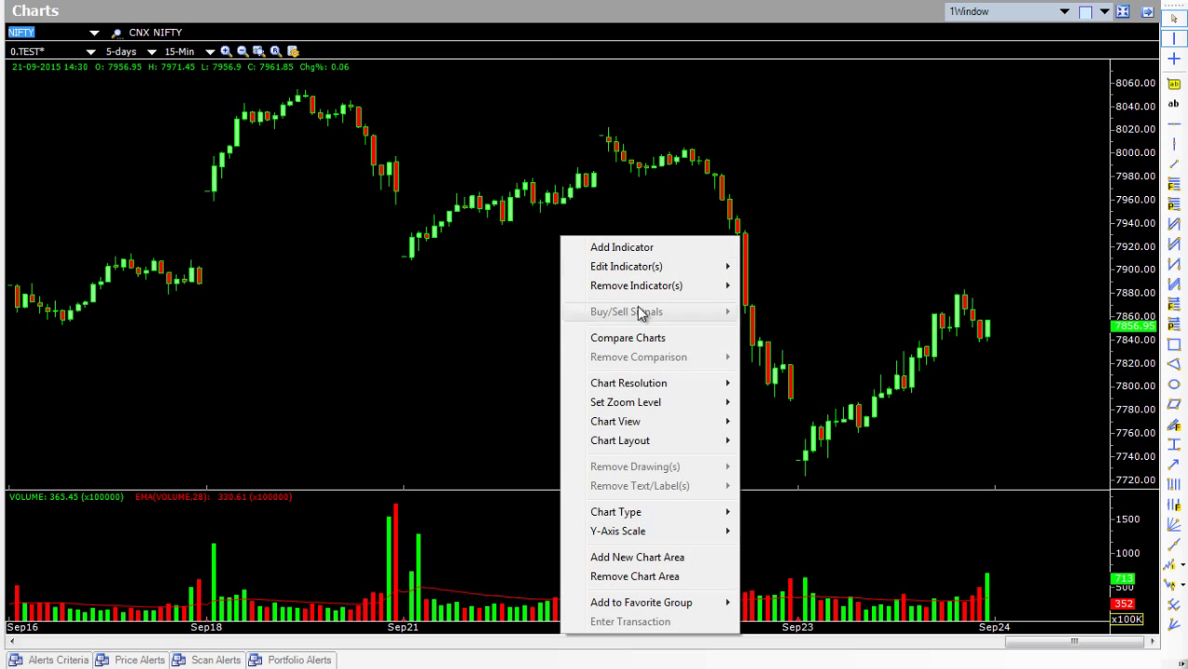
click(663, 248)
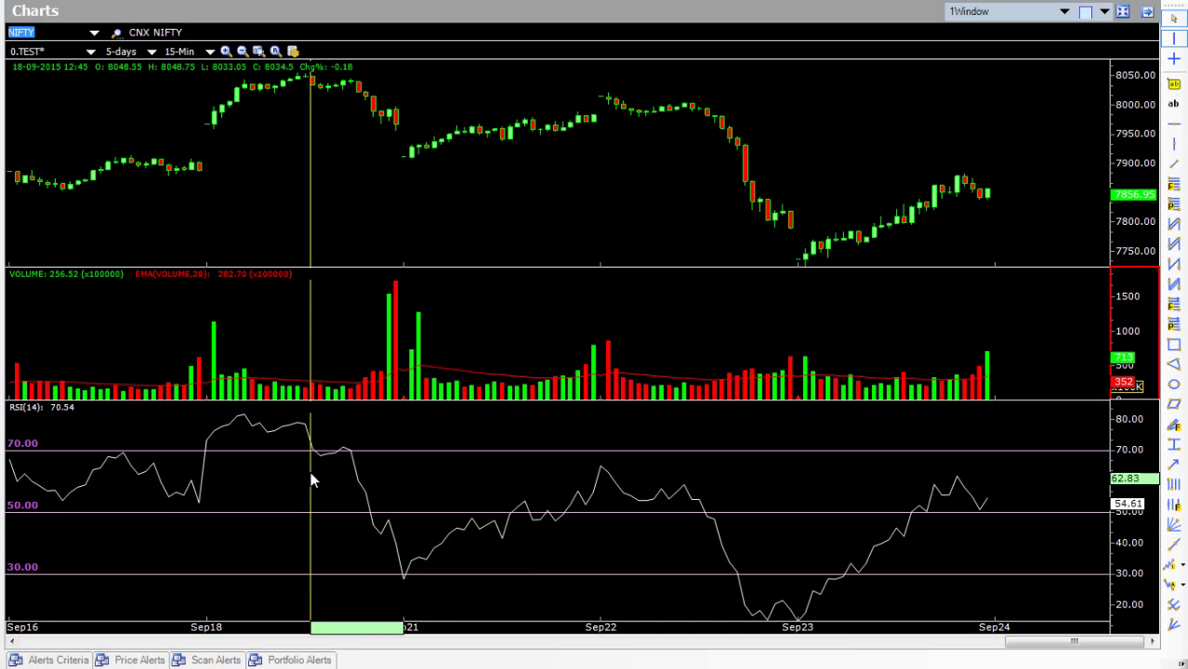
Step: Overlay a 28-period EMA of RSI(14) in the bottom RSI area
right_click(346, 220)
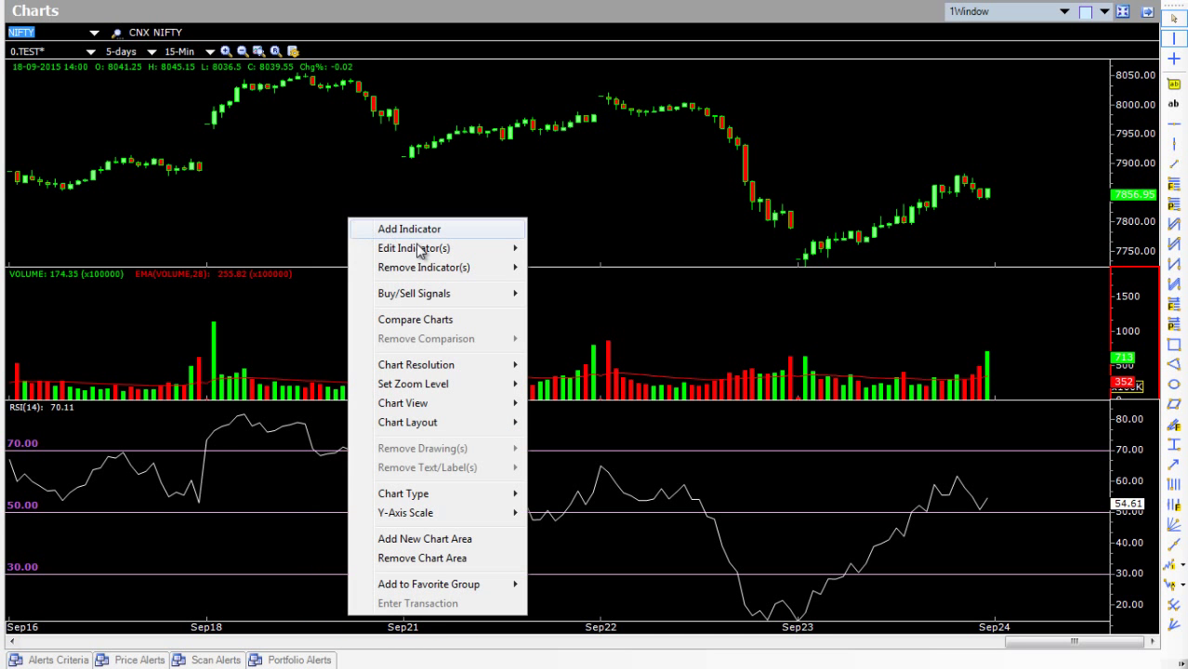
mouse_move(418, 247)
click(450, 229)
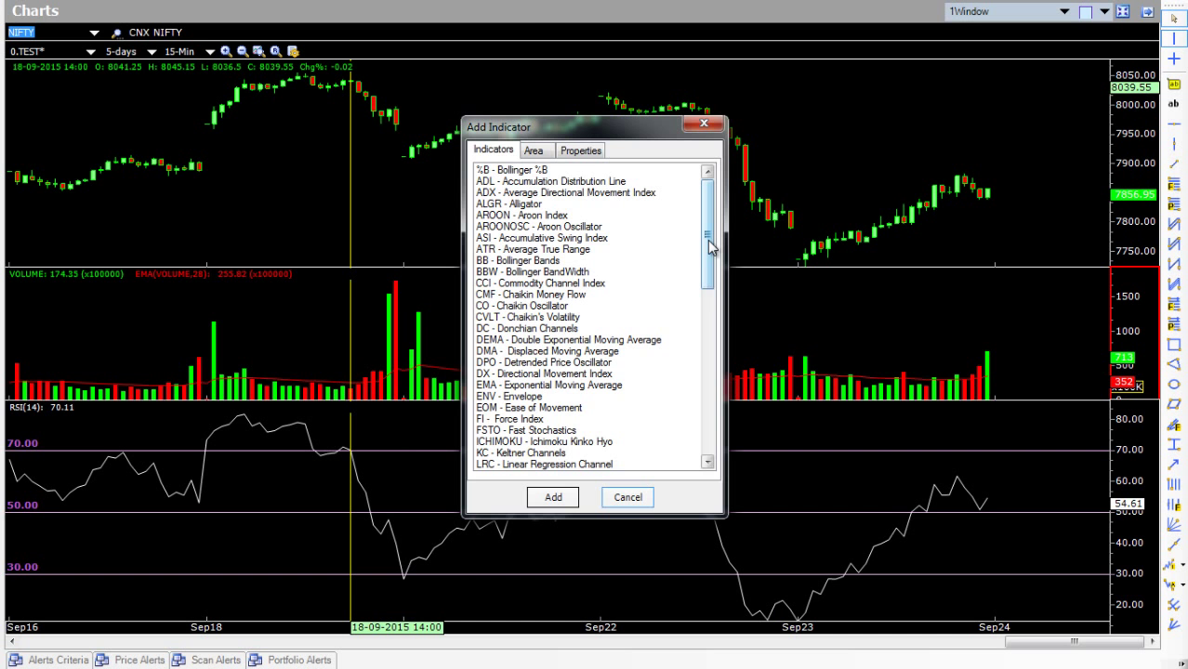
double_click(572, 385)
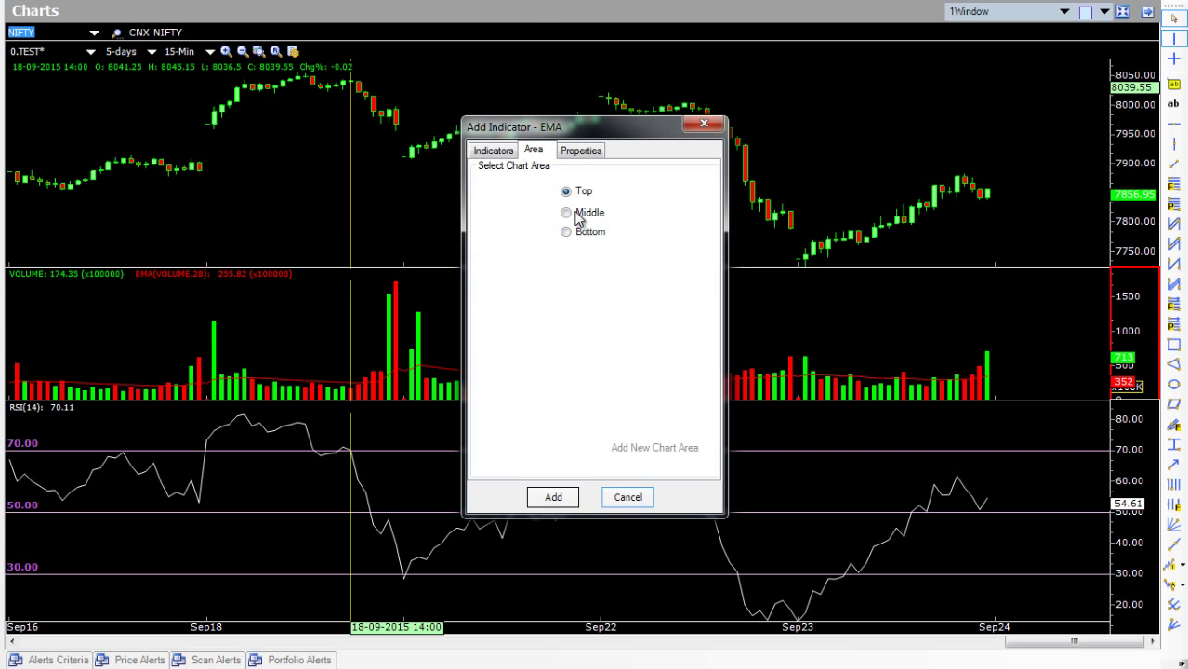
click(566, 232)
click(580, 151)
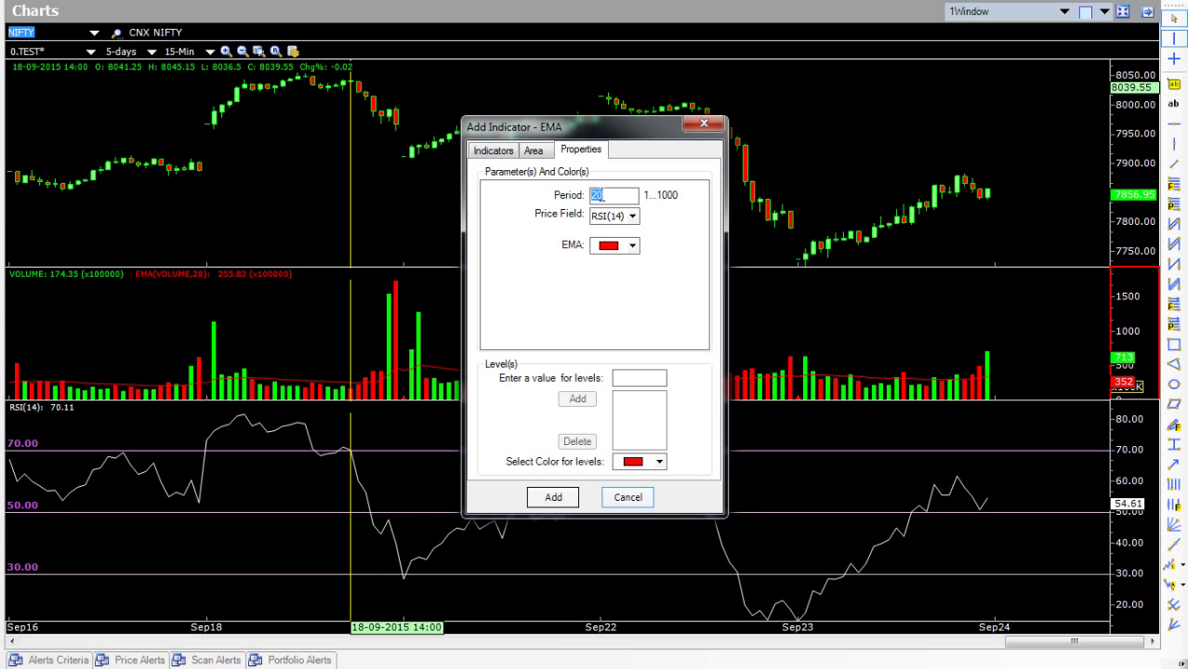
text(28)
click(546, 500)
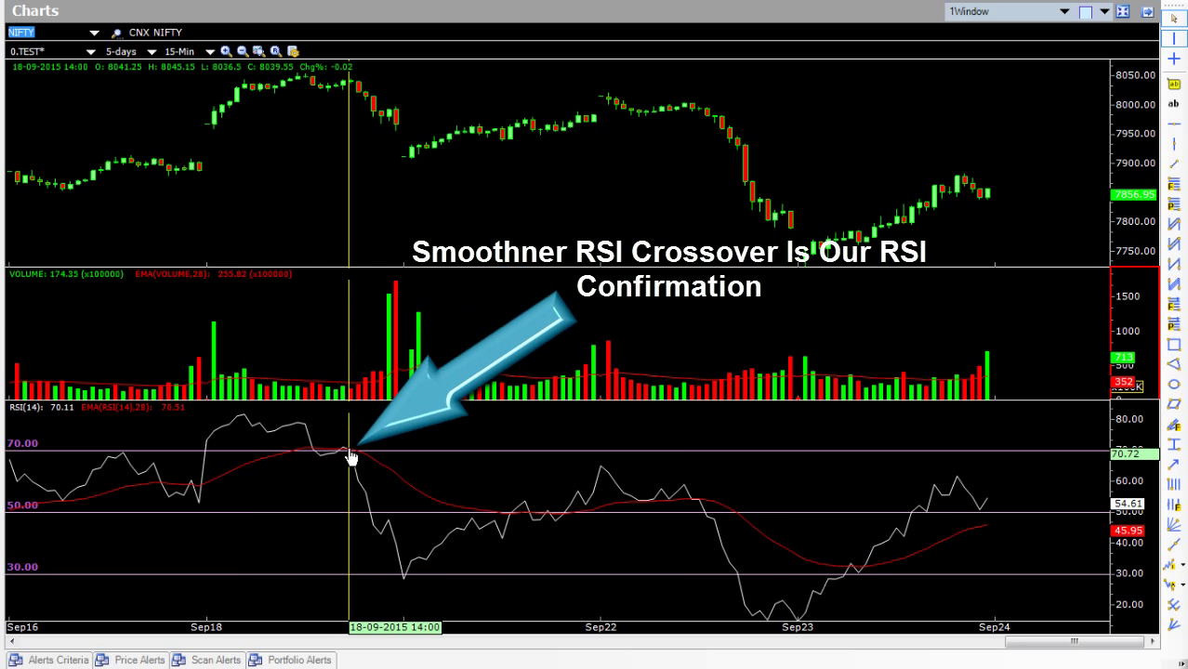
right_click(500, 194)
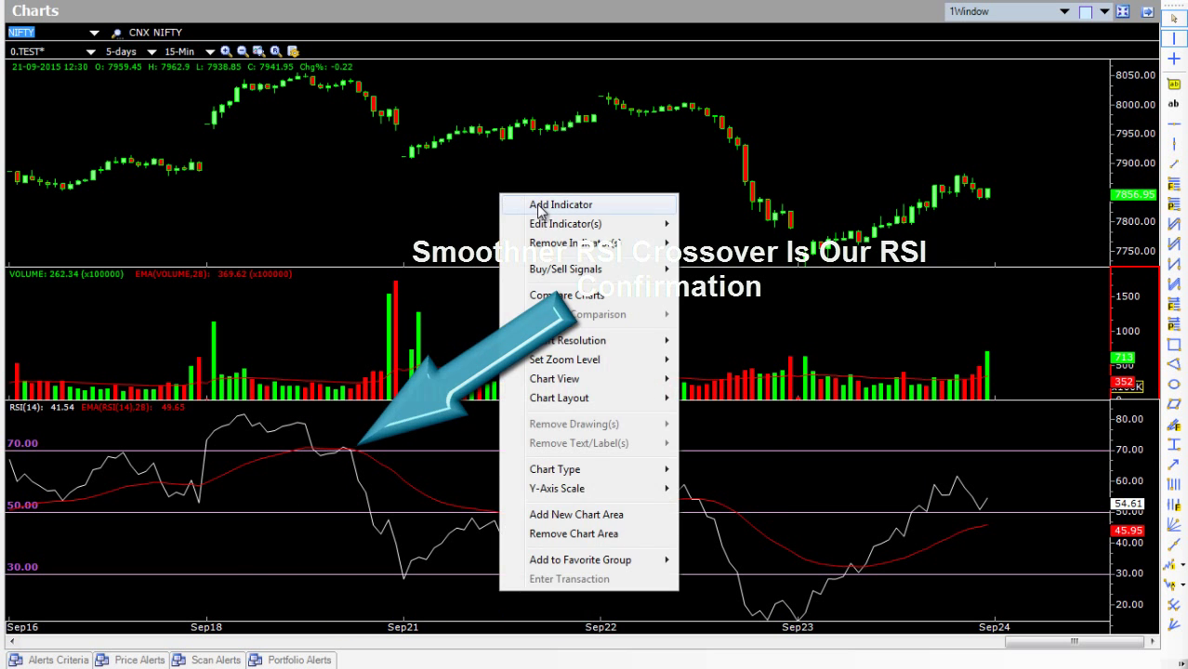
Step: Add the SSTO - Slow Stochastics (15,10,5) indicator as a new pane below RSI
click(558, 205)
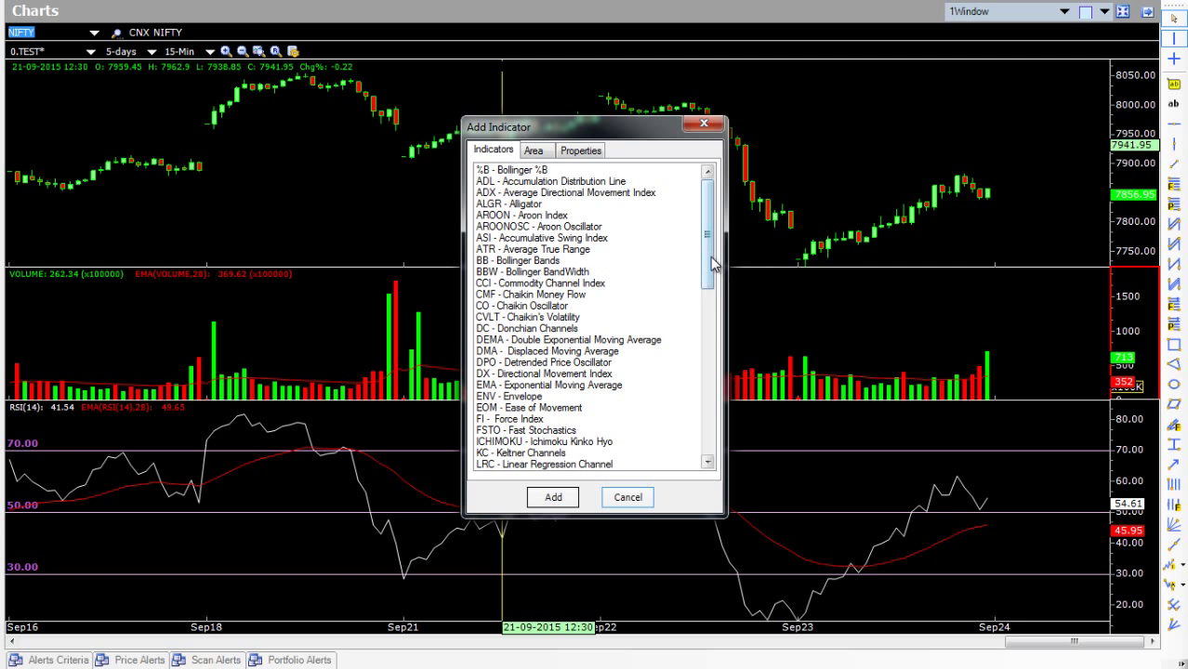
drag(710, 264, 707, 292)
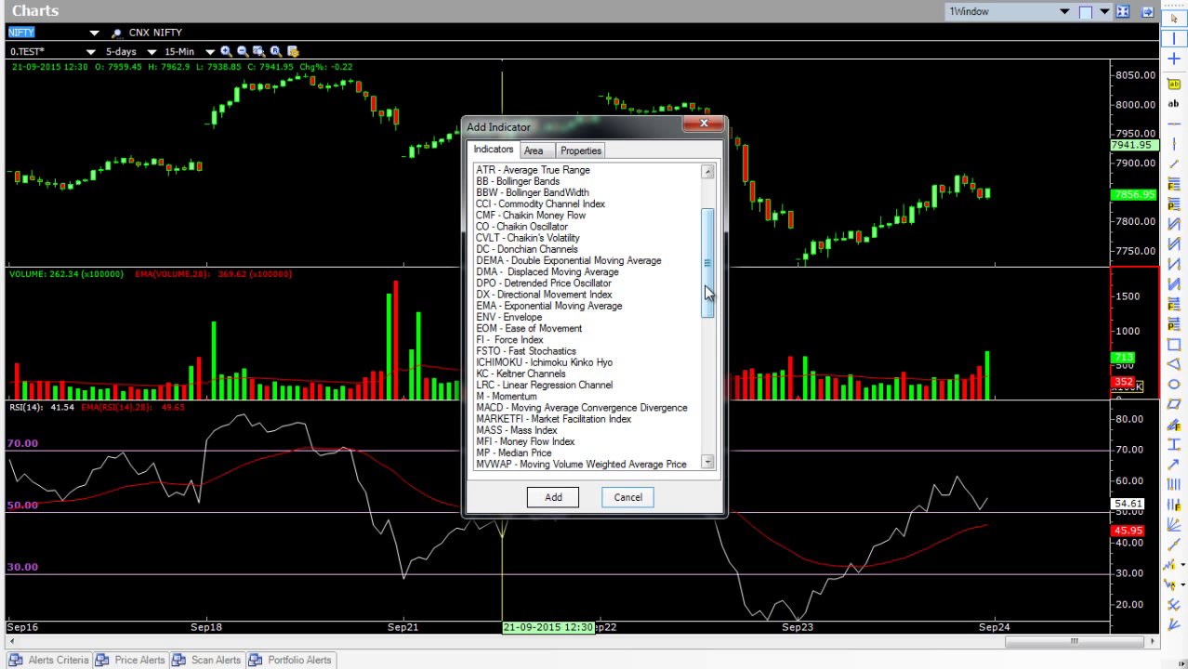
drag(706, 294, 708, 387)
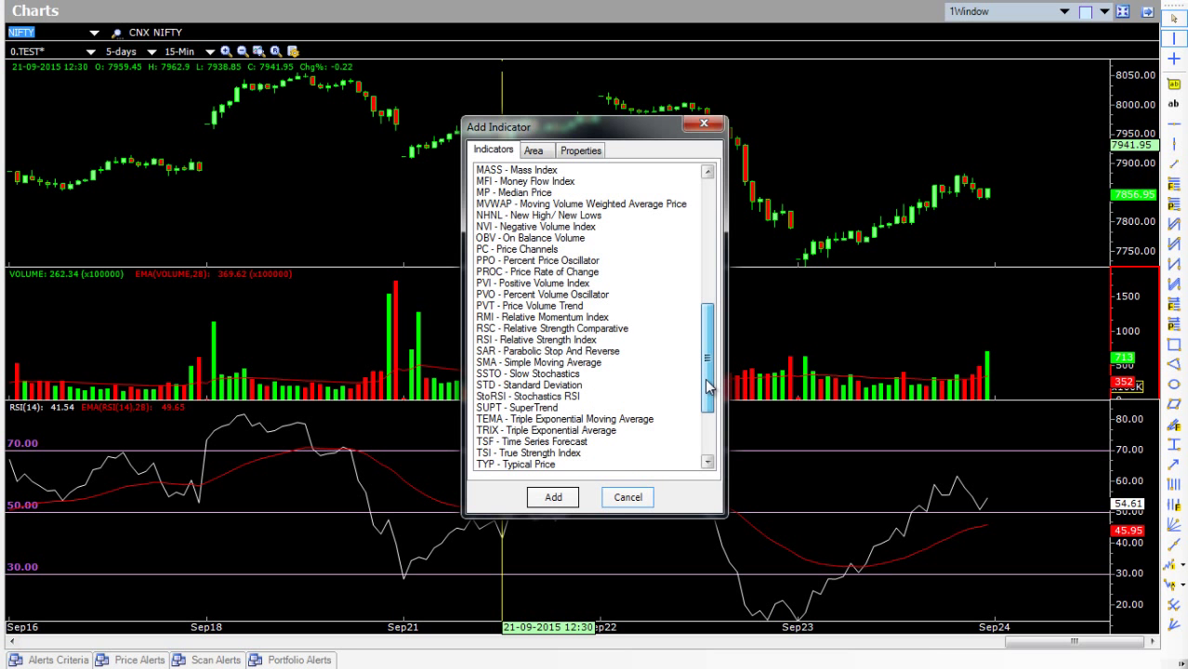
scroll(706, 386, down, 1)
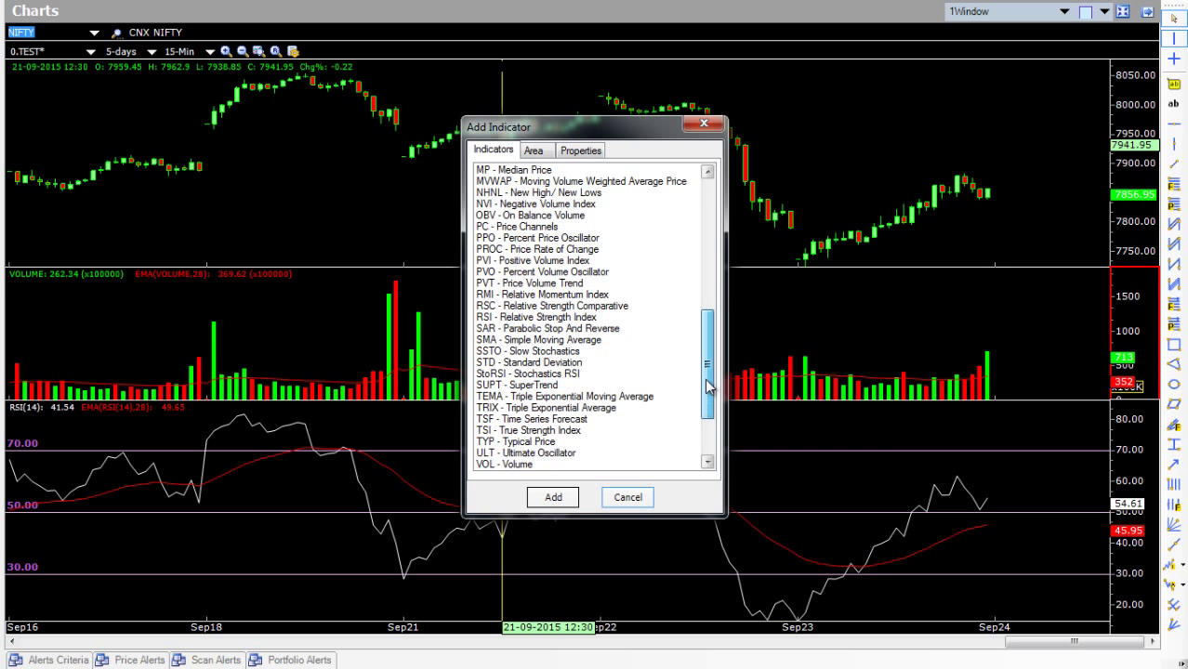
double_click(577, 353)
key(Return)
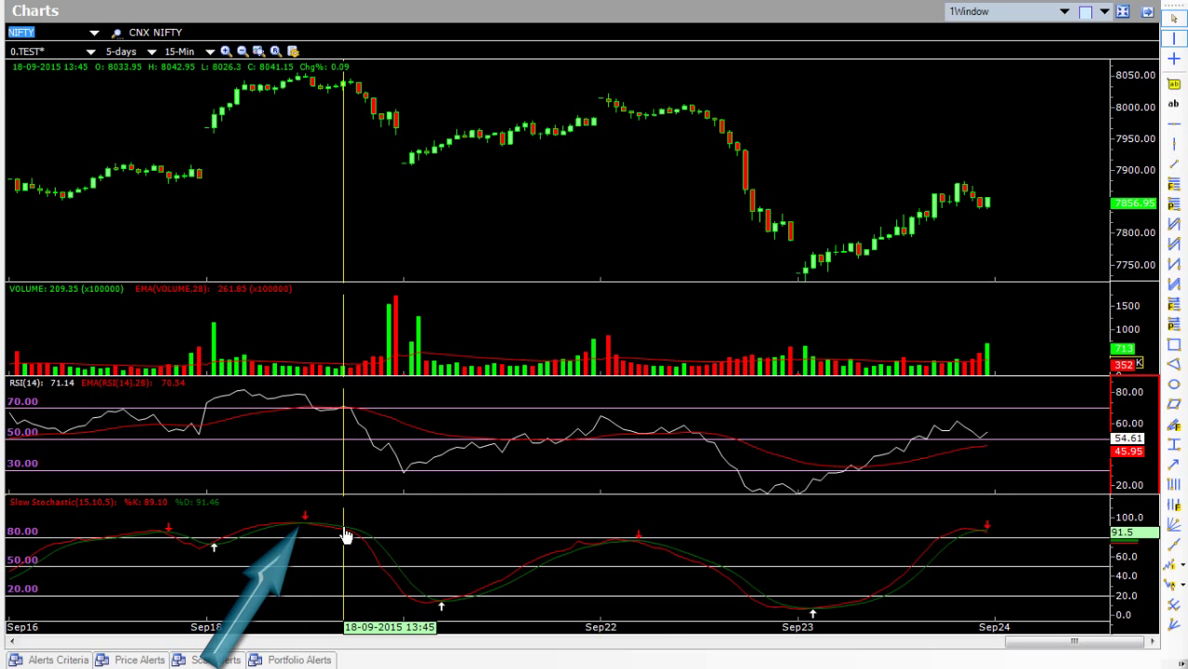
right_click(520, 172)
Step: Add DEMA lines on the NIFTY price candles, then bring up Pointer's daily NIFTY chart
click(715, 259)
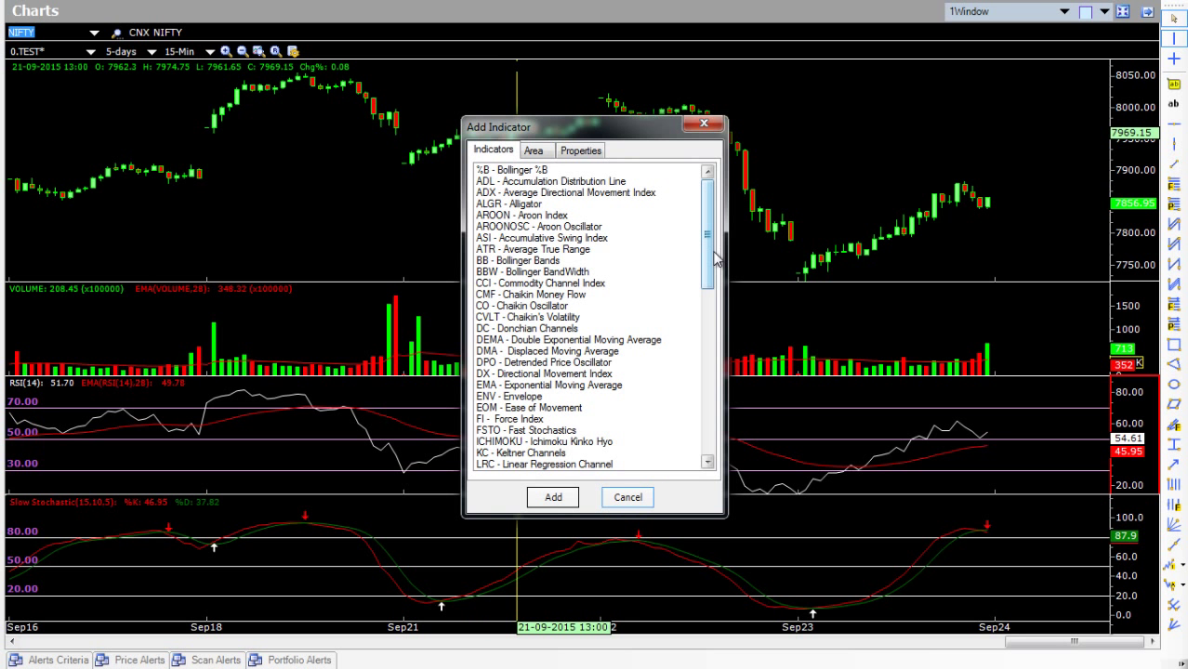
double_click(569, 346)
key(Return)
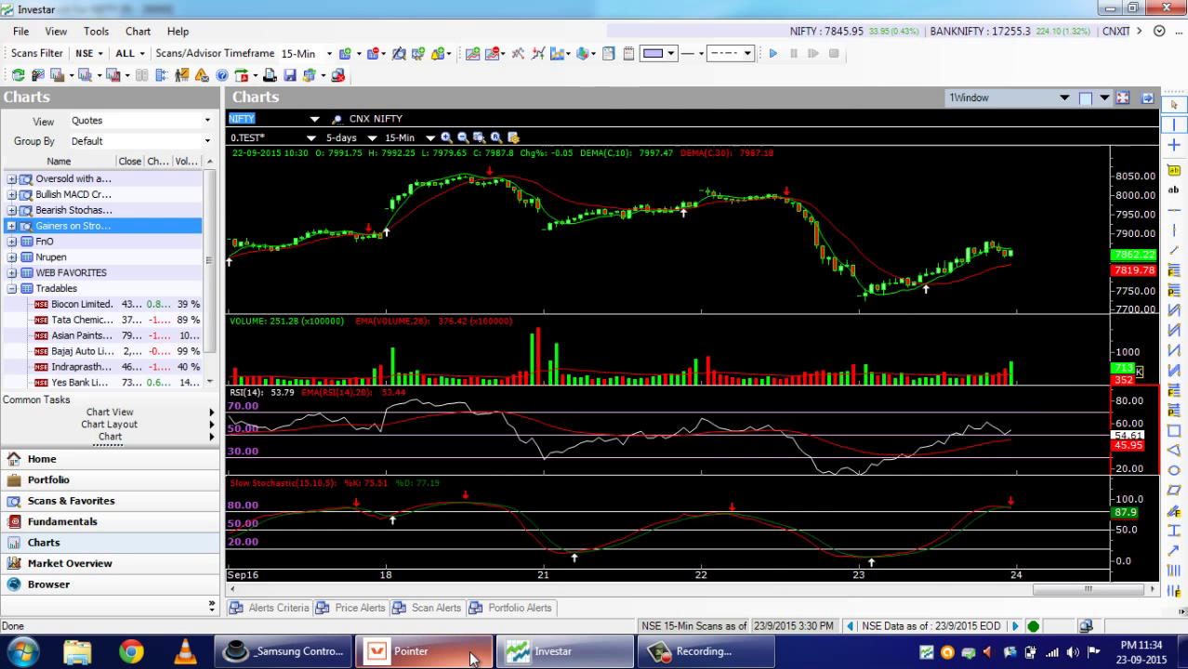
click(423, 651)
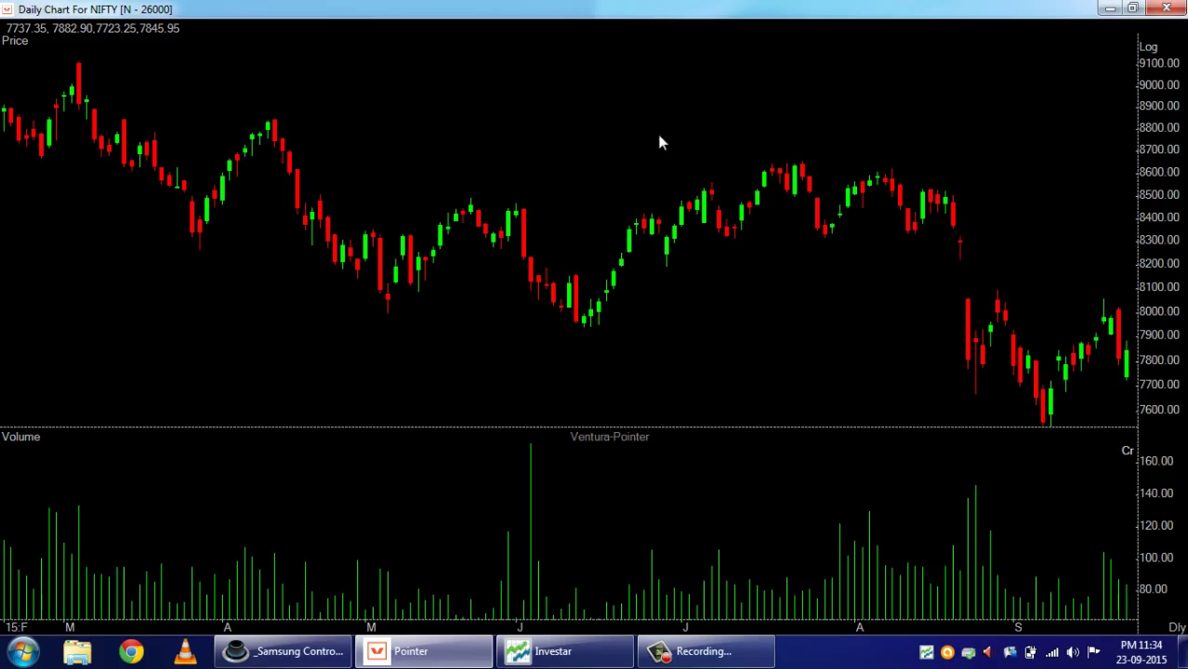
Step: Add the Relative Strength Index study to the daily NIFTY chart
right_click(513, 106)
click(582, 100)
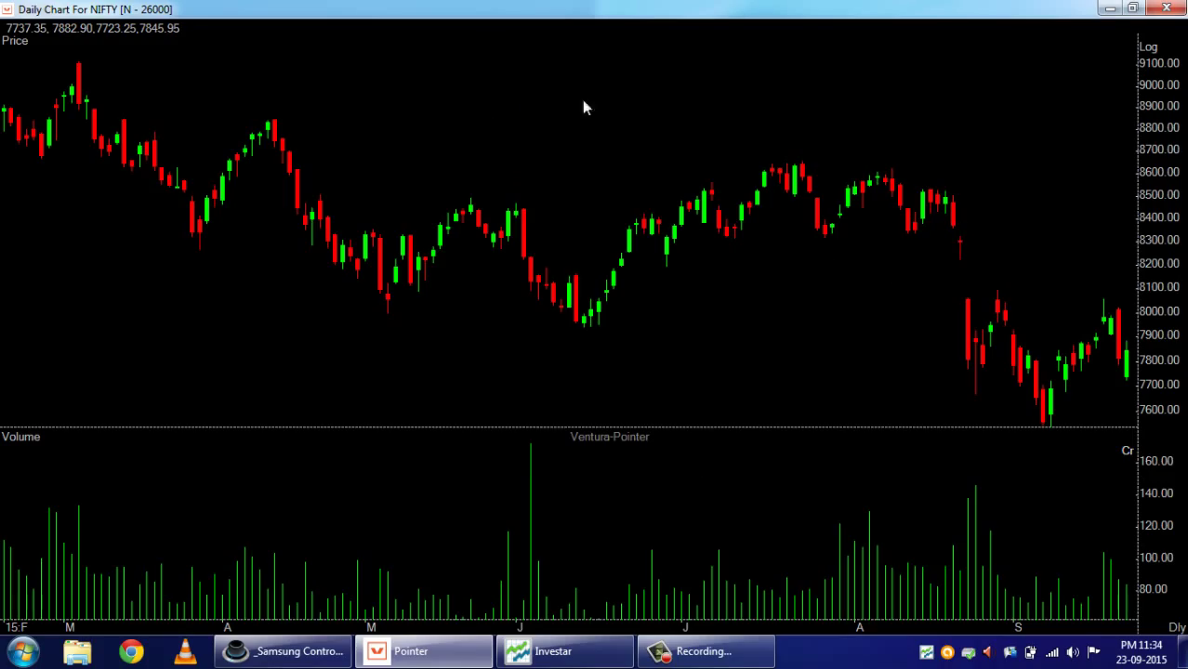
right_click(441, 97)
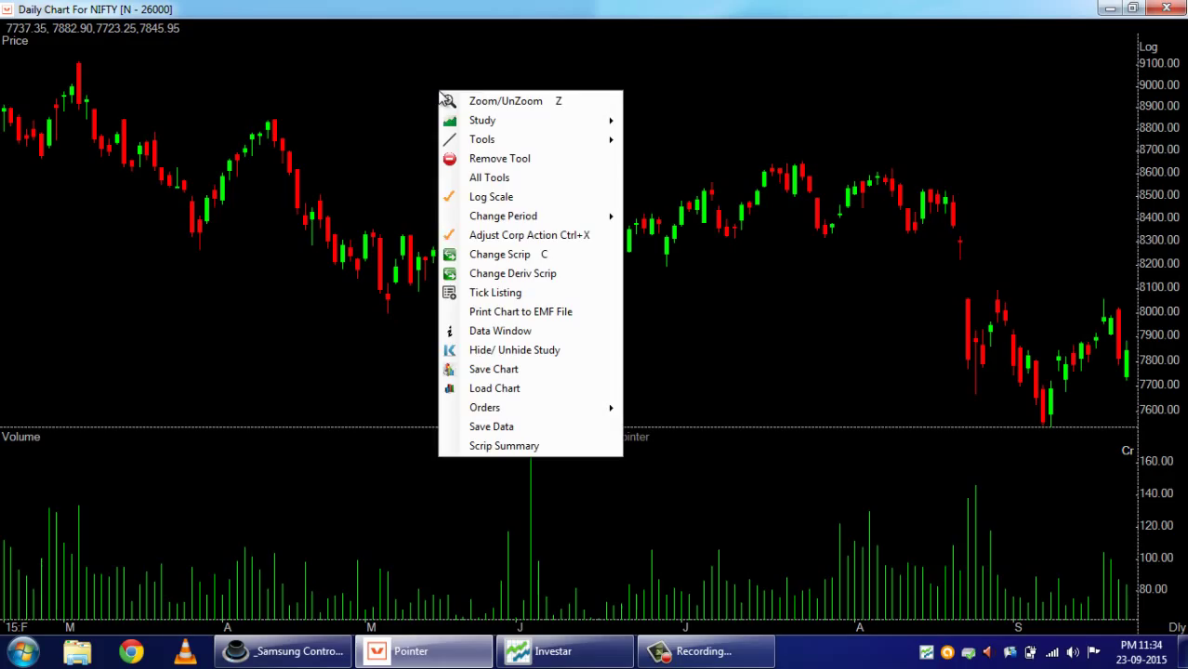
click(476, 120)
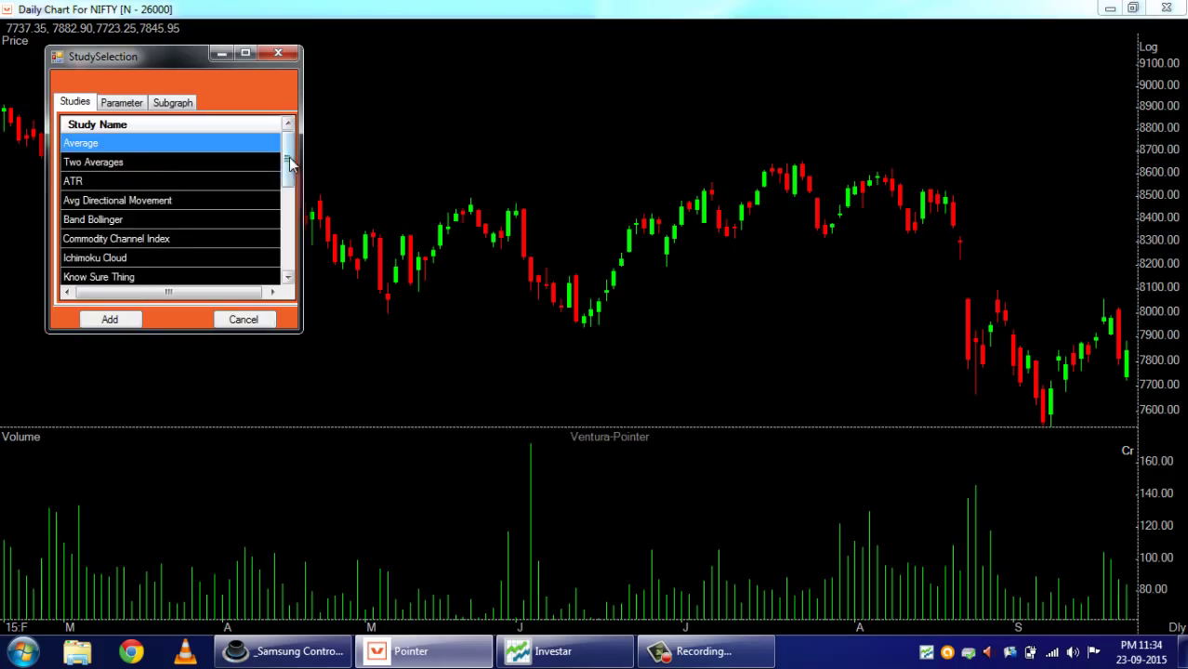
drag(290, 164, 290, 232)
click(144, 182)
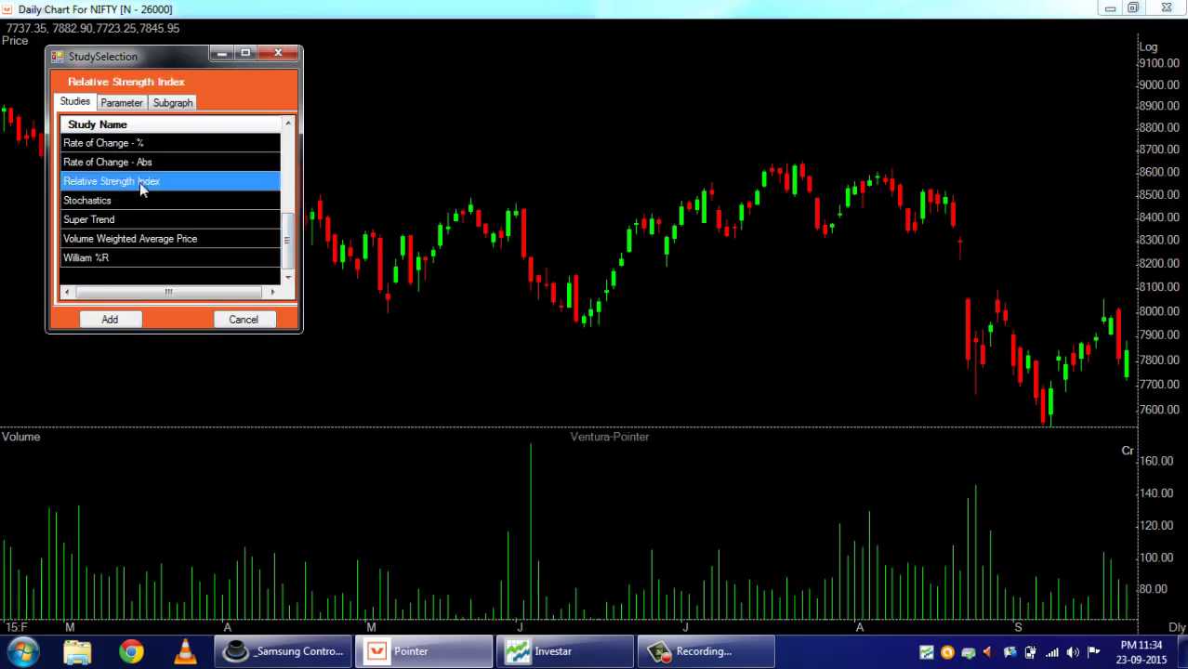
click(130, 104)
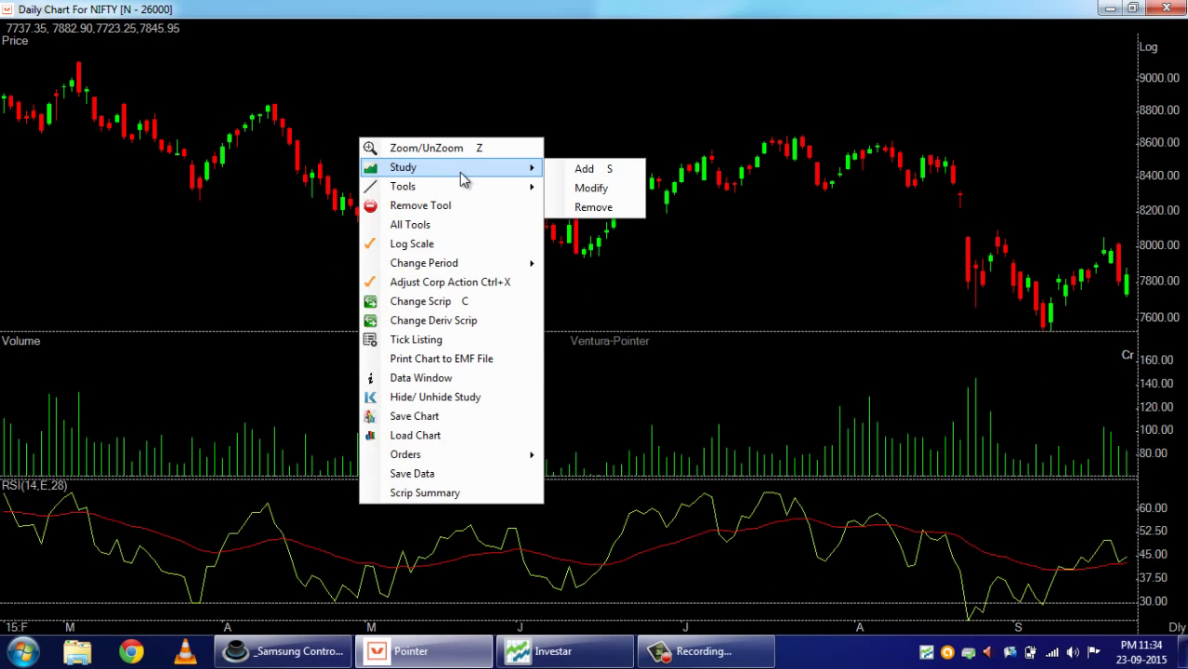
Step: Add Stochastics in a new panel and start adding Two Averages (E,10,E,30)
click(563, 170)
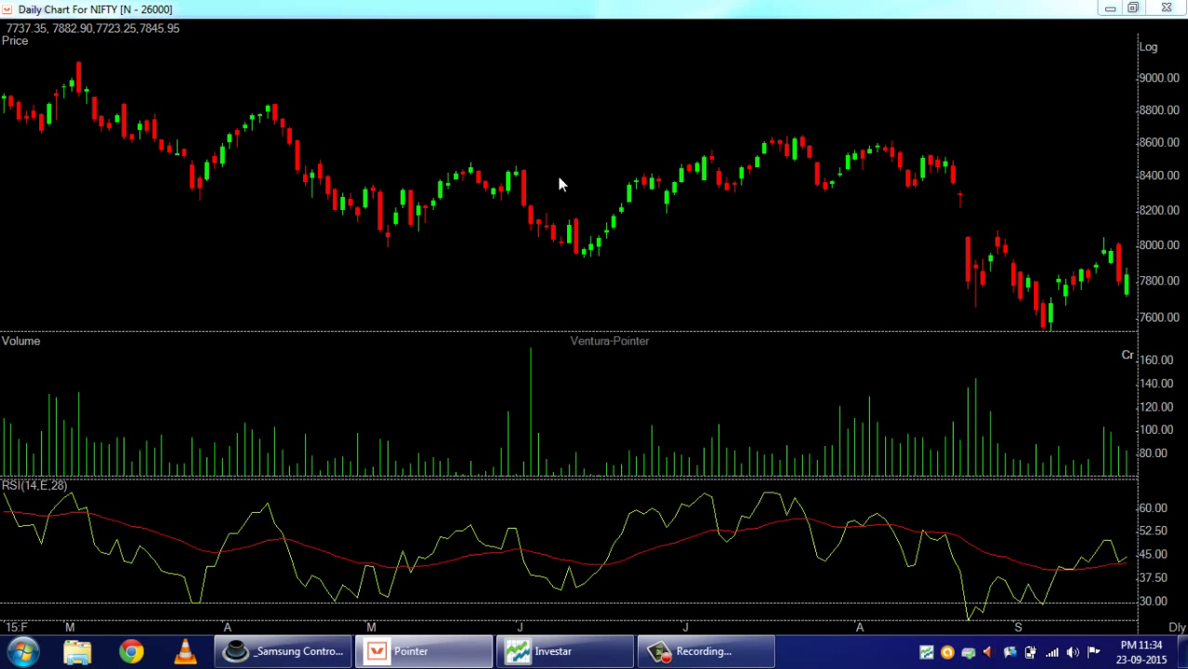
double_click(183, 229)
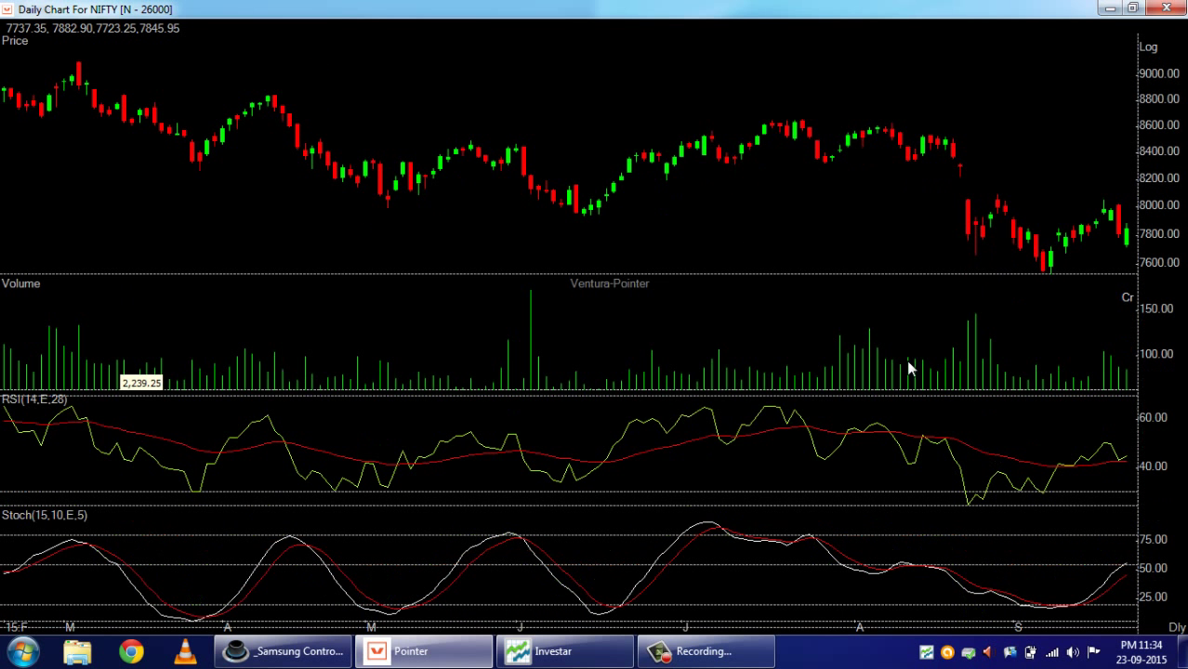
right_click(649, 122)
mouse_move(756, 153)
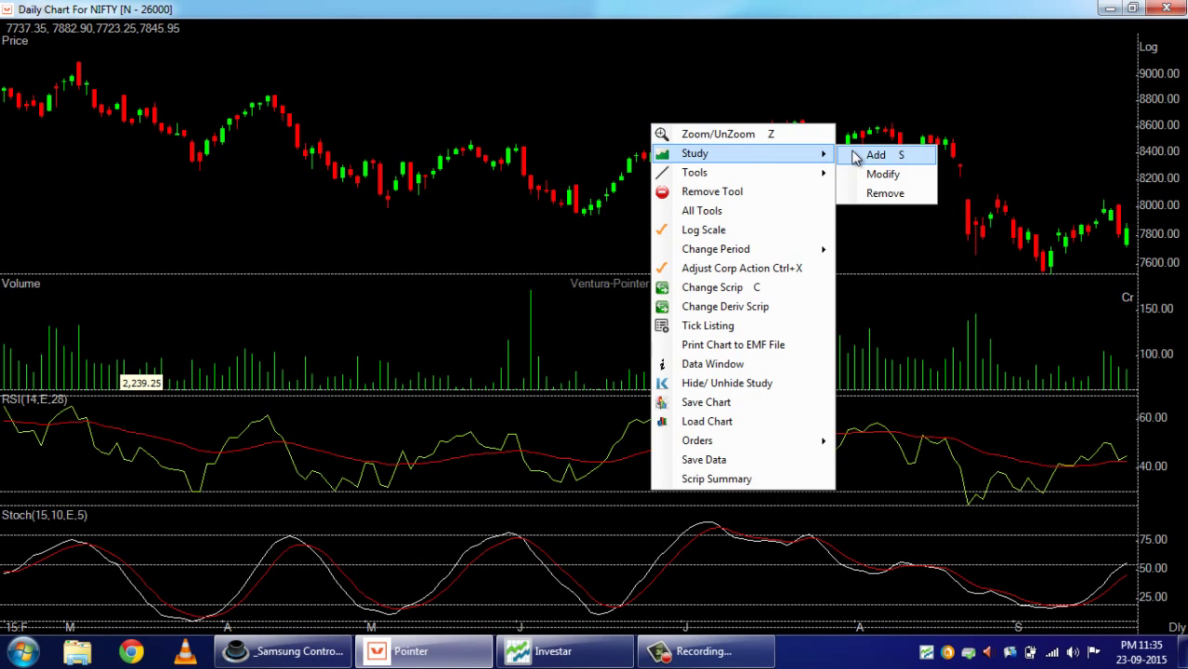
click(862, 156)
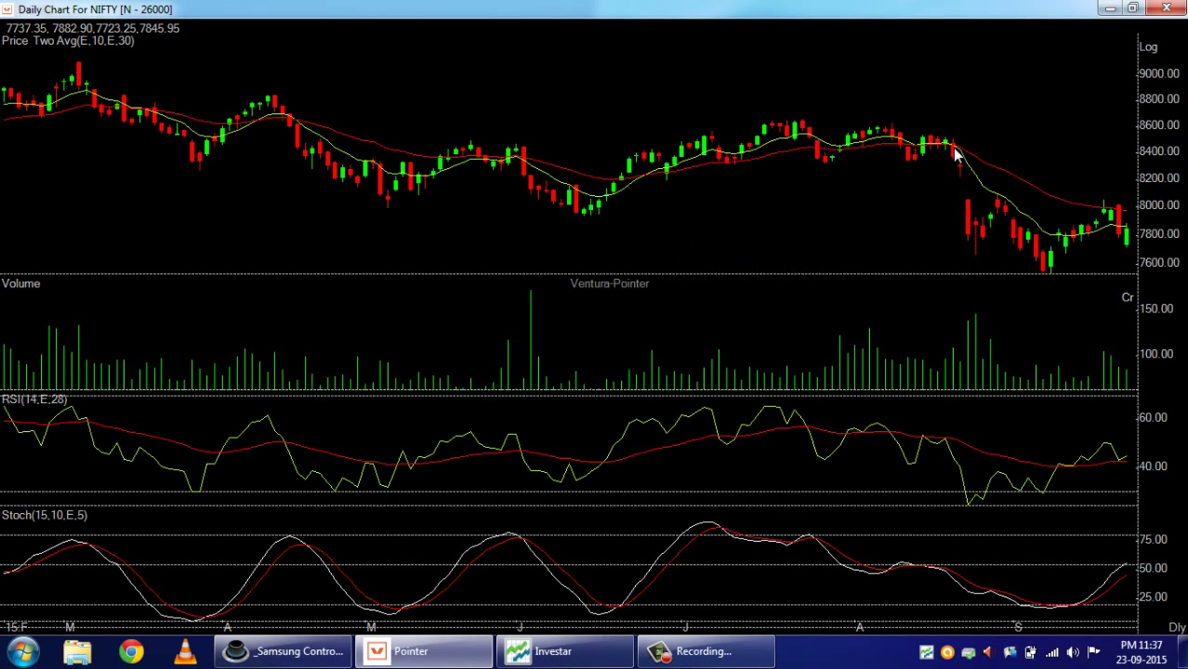
Step: Show the Data Window of OHLC and indicator values, with the crosshair on a recent candle
right_click(817, 213)
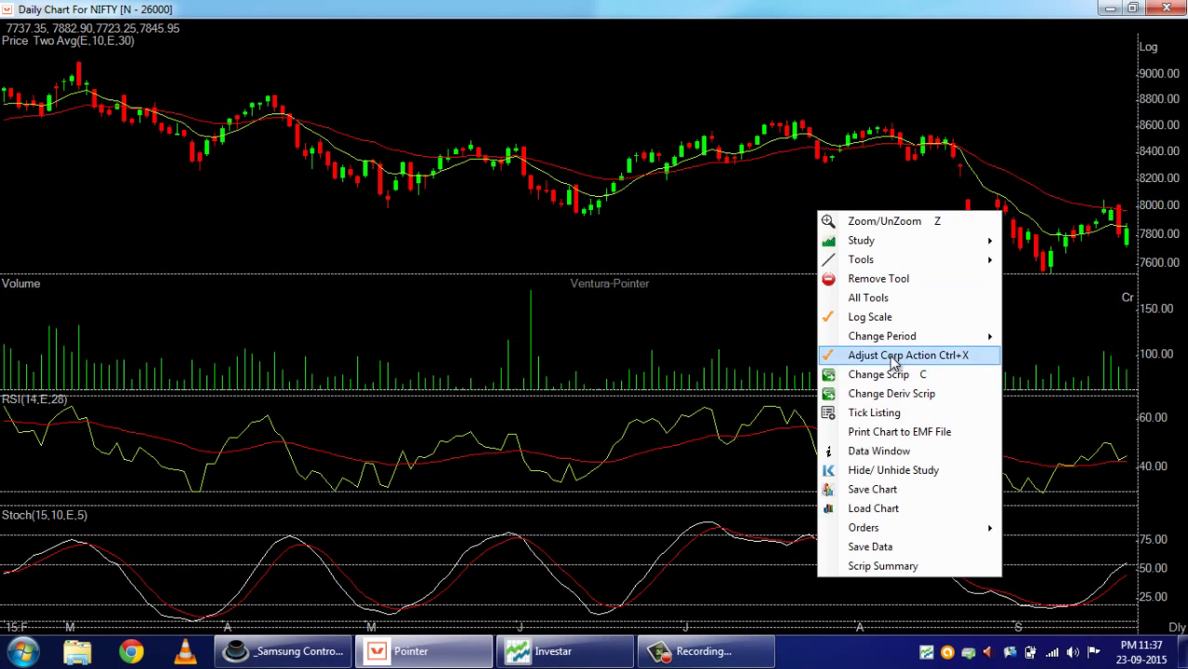
click(880, 456)
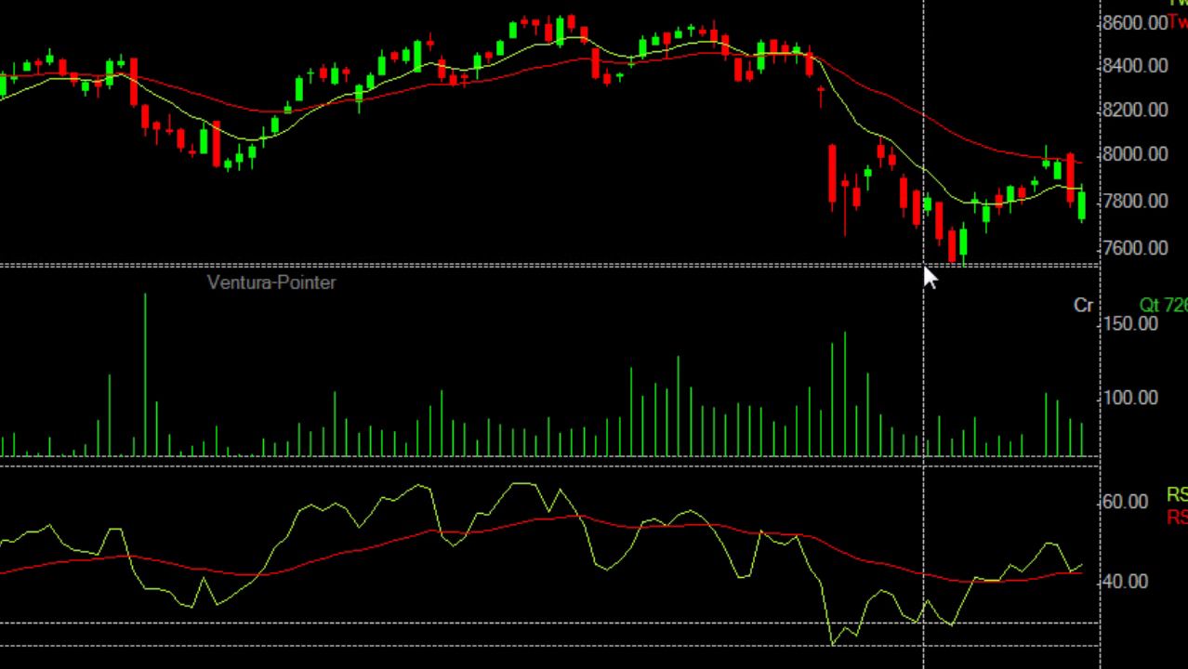
click(1049, 158)
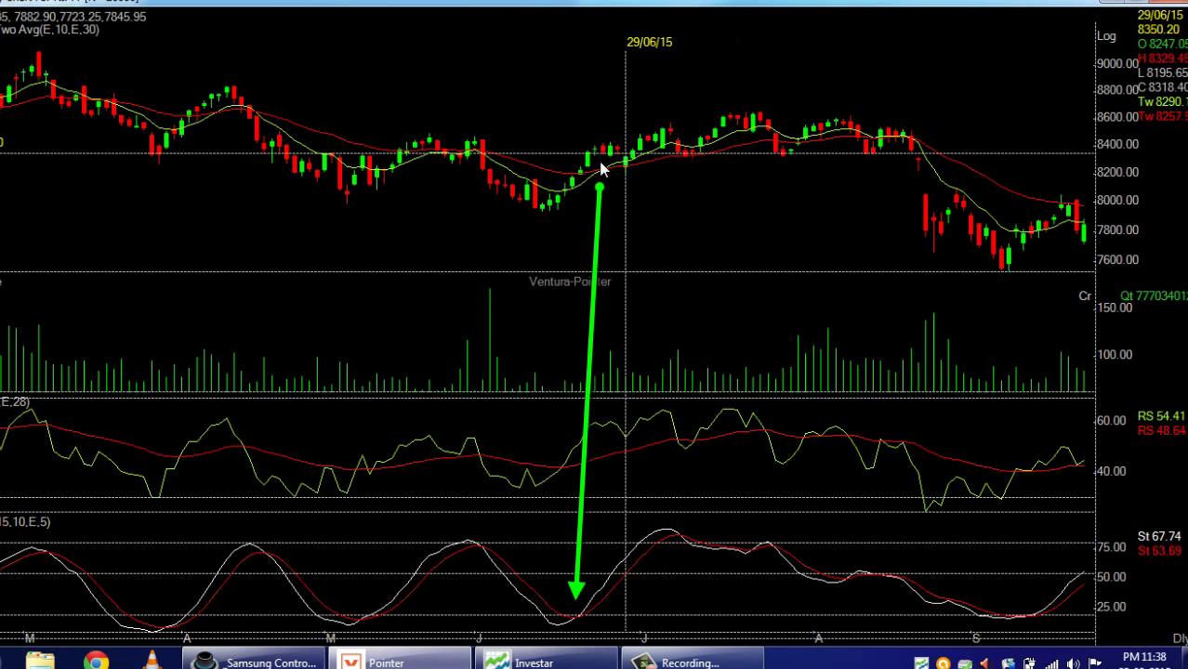
click(1180, 641)
click(1082, 477)
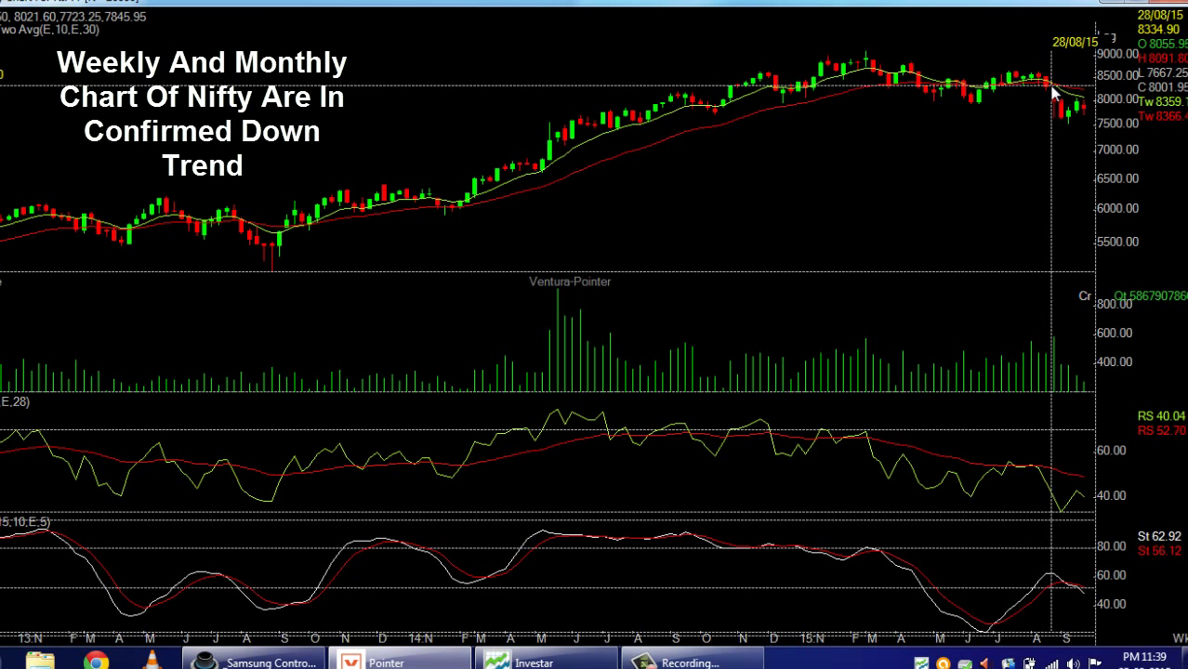
click(1178, 640)
click(1143, 530)
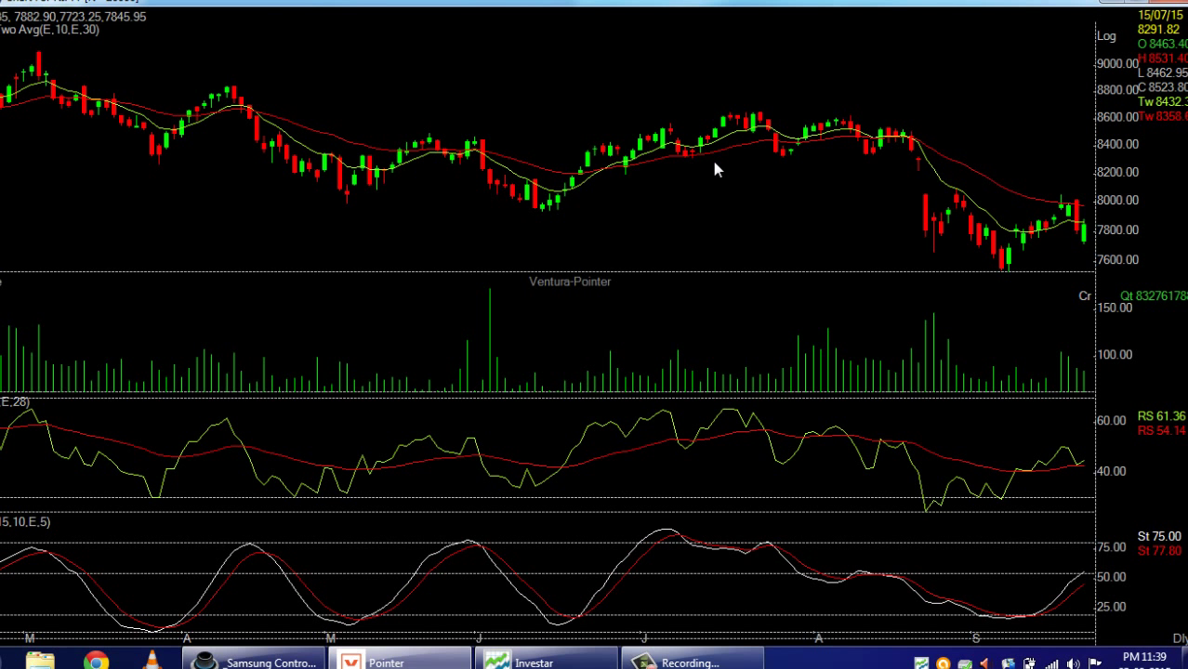
click(1176, 639)
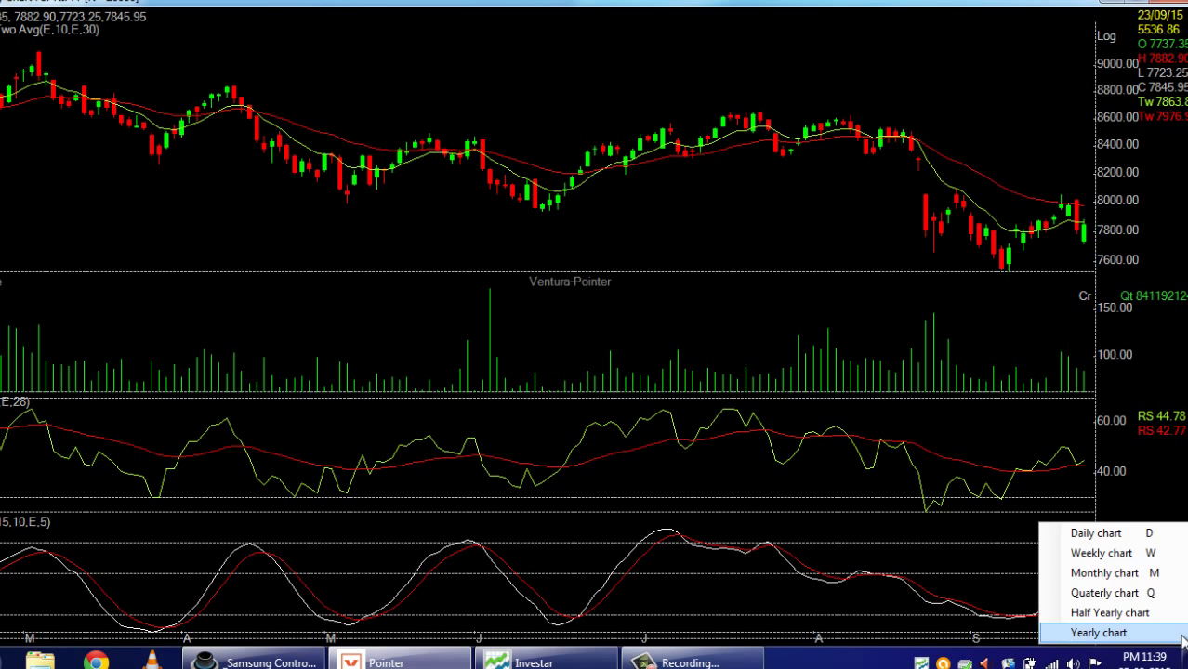
click(1159, 556)
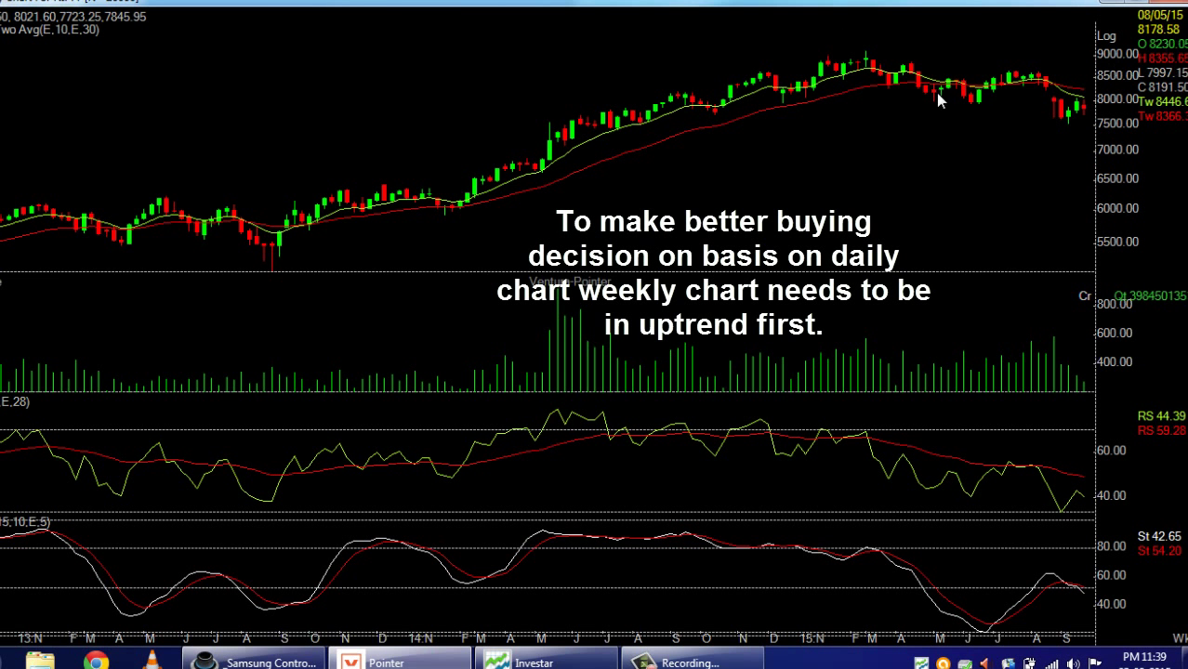
click(1178, 639)
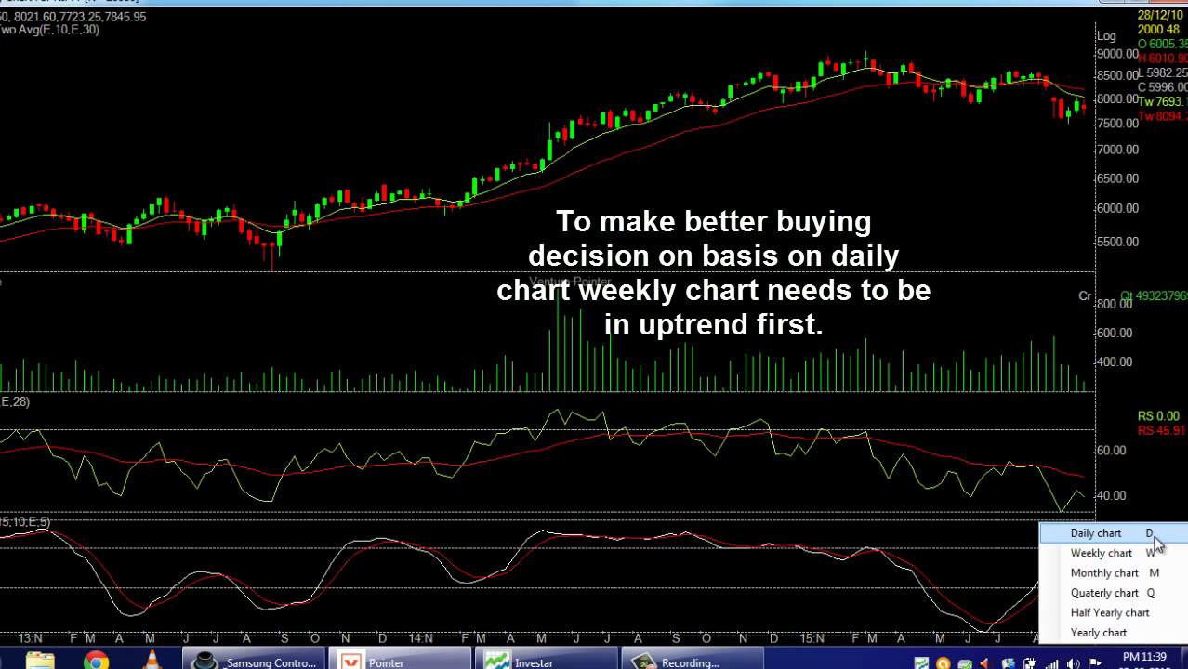
click(1159, 535)
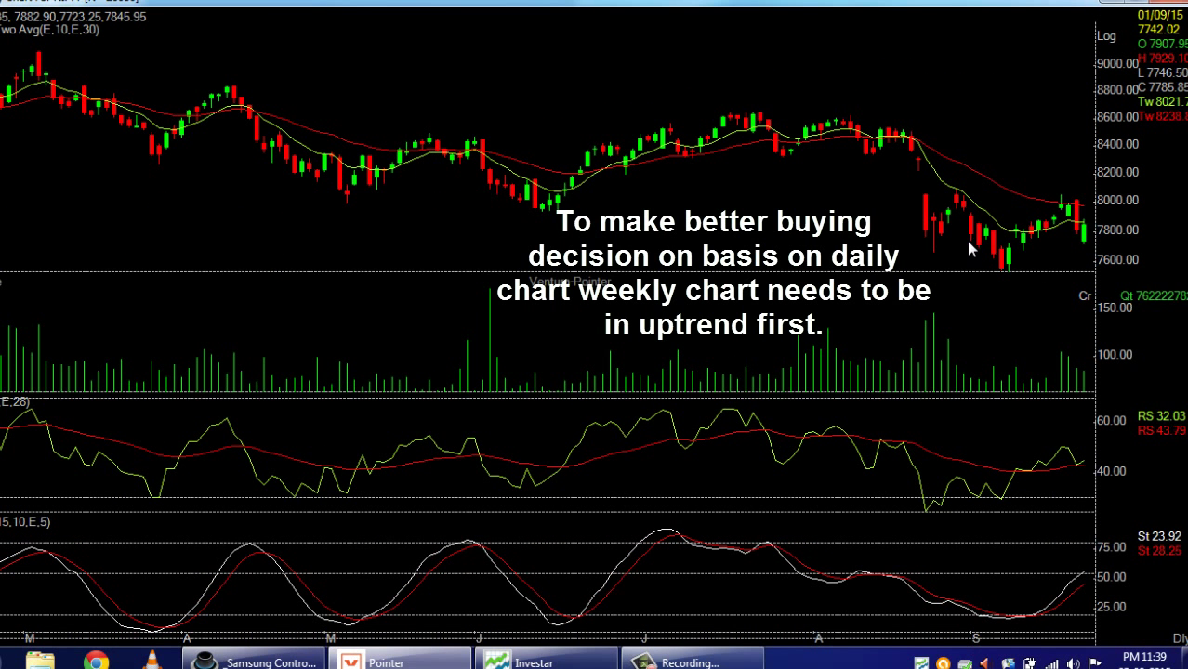